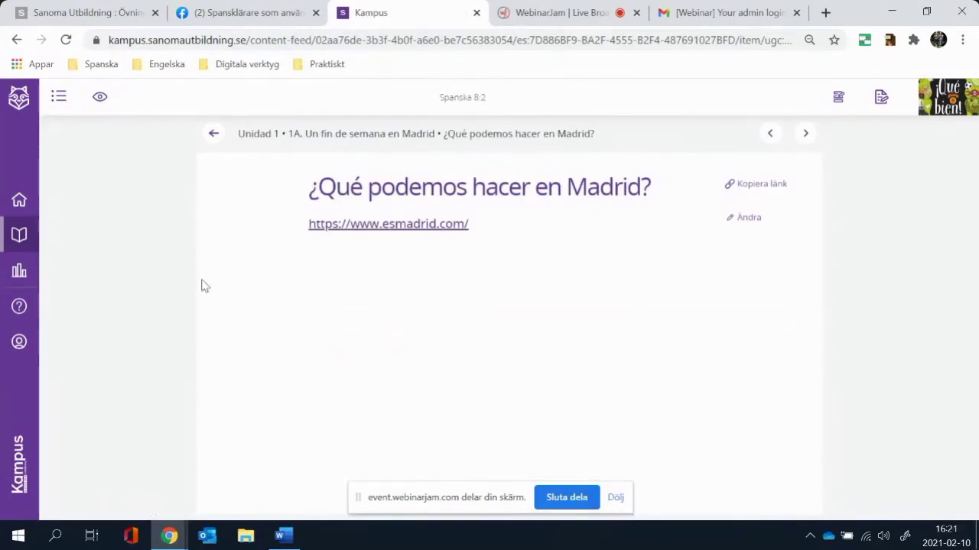
# Step: View the teacher-added pages "Atracciones turísticas en Madrid" and "Quizlet Unidfad 1A" in section 1A, returning to the content feed
pyautogui.click(213, 134)
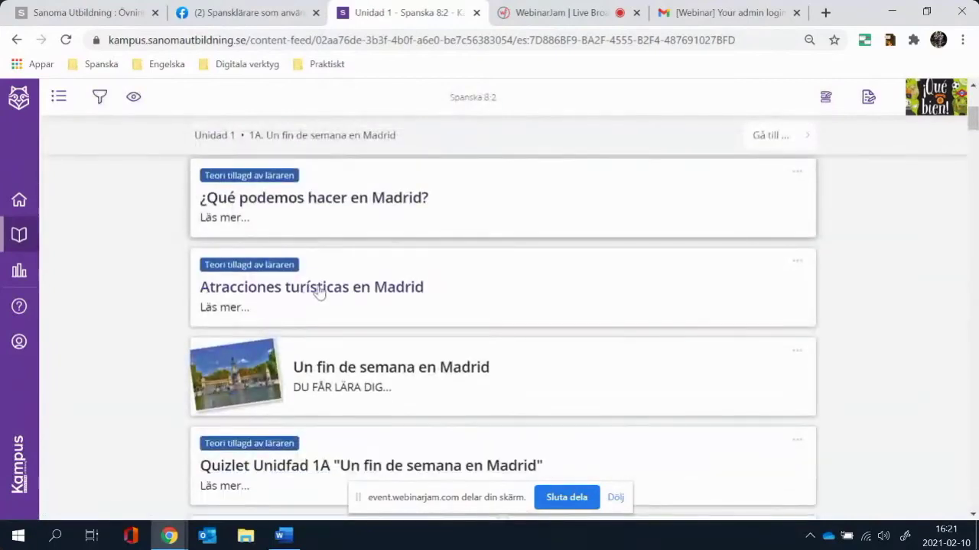
pyautogui.click(322, 288)
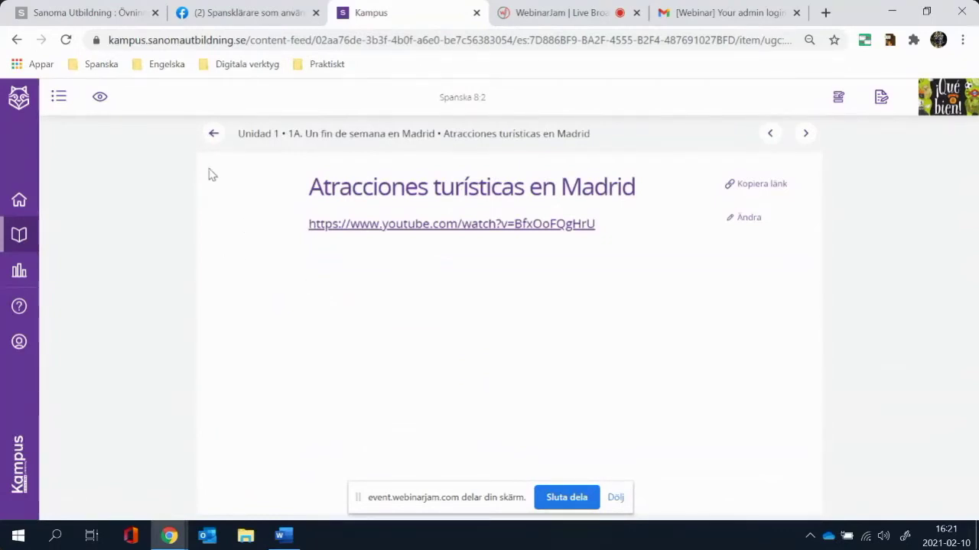
pyautogui.click(214, 135)
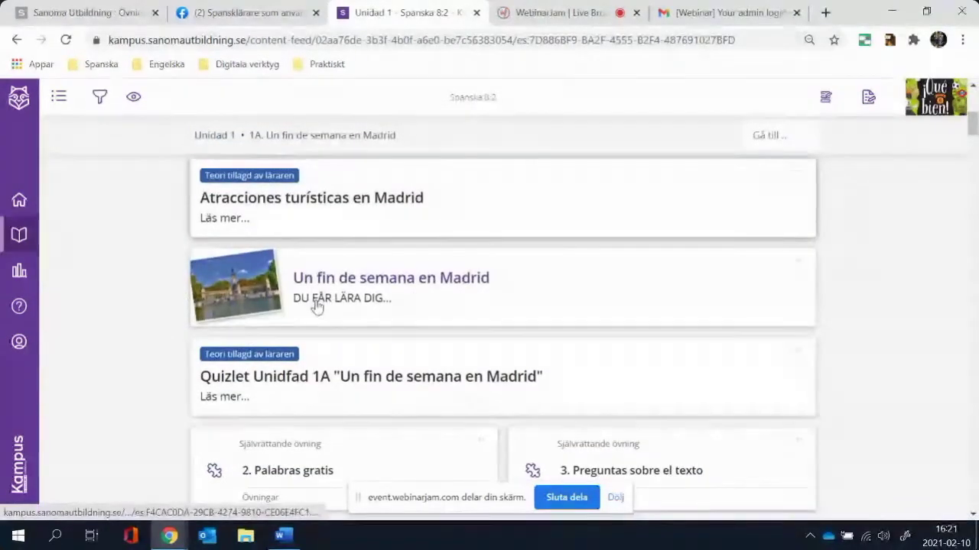
pyautogui.click(417, 390)
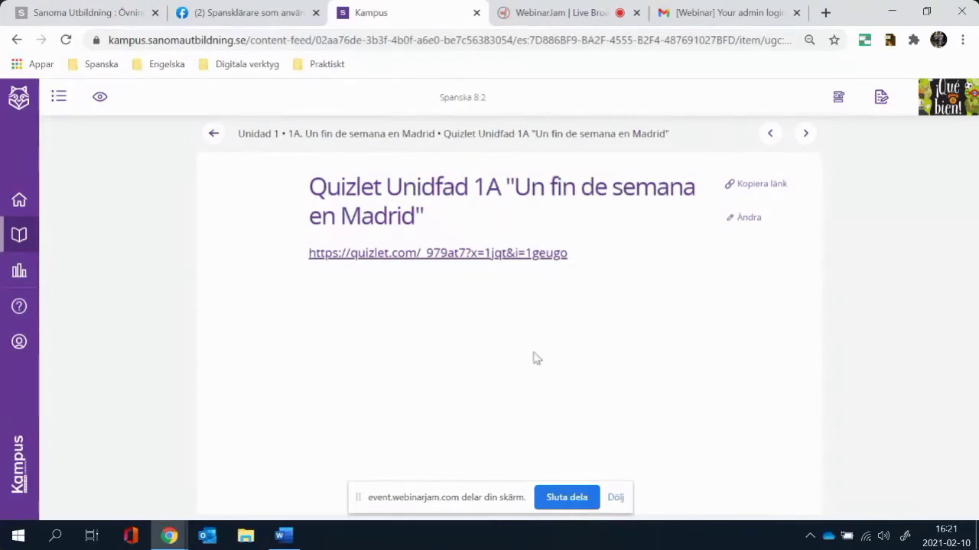
pyautogui.click(214, 135)
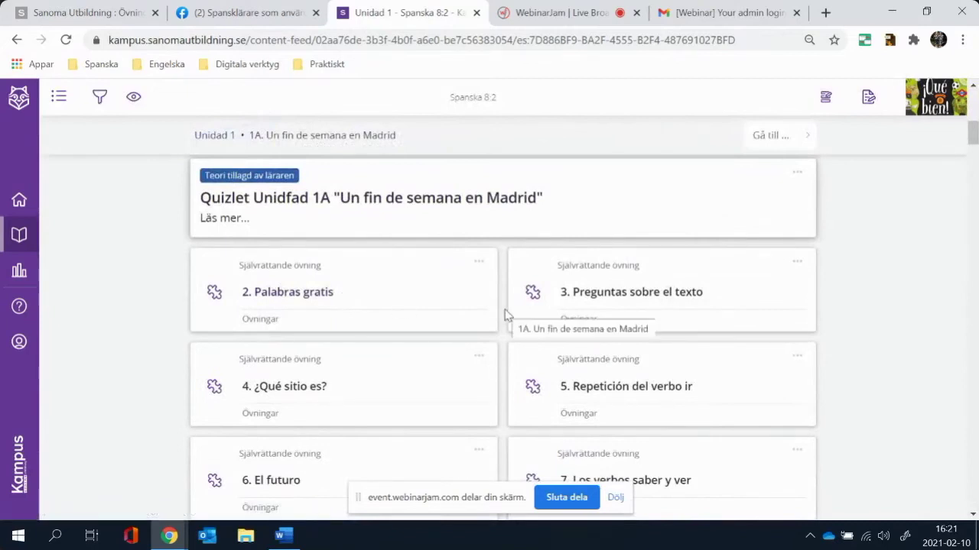
# Step: Look through the section 1A exercises from "2. Palabras gratis" to "17. ¿Qué vas a hacer...?"
pyautogui.scroll(-3, 504, 315)
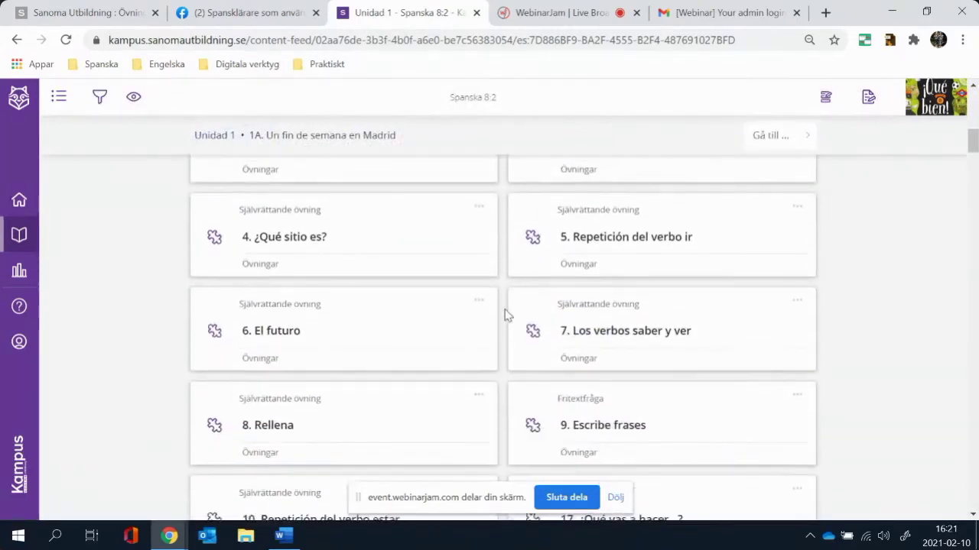
pyautogui.scroll(-2, 505, 315)
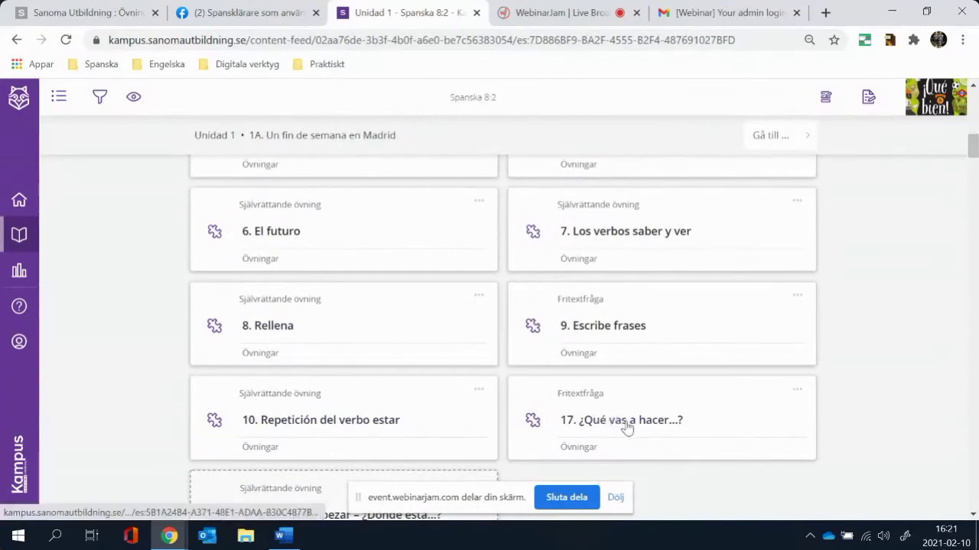
pyautogui.scroll(1, 620, 265)
pyautogui.scroll(1, 619, 265)
pyautogui.scroll(-2, 520, 260)
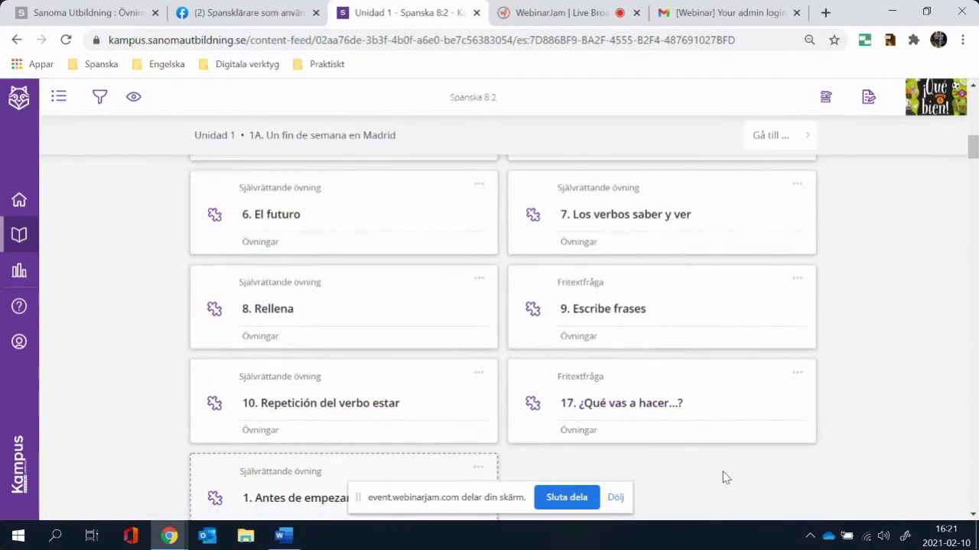
pyautogui.scroll(-1, 725, 478)
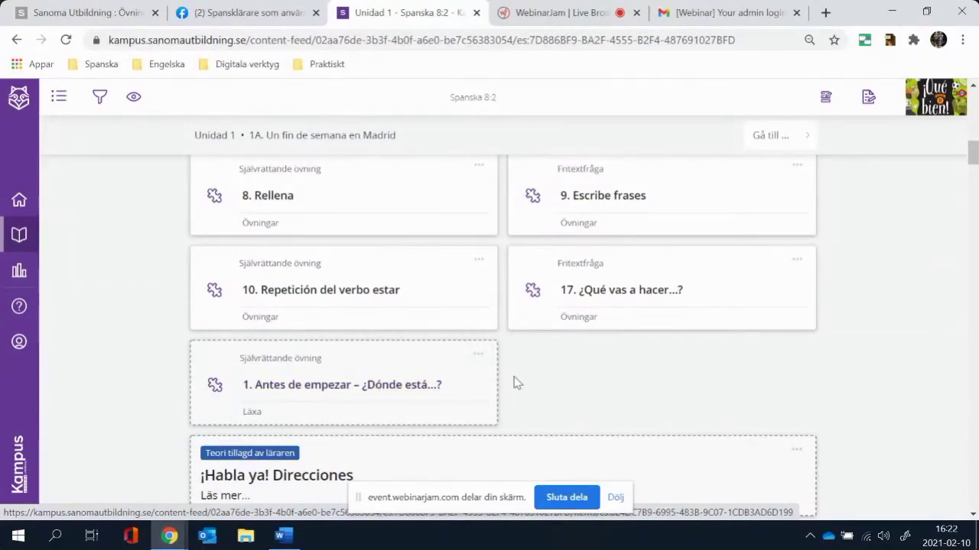
# Step: Examine the hidden section 1A items from "¡Habla ya! Direcciones" to exercise "12b. ¡Perdón!", and return to exercise 10
pyautogui.scroll(-2, 513, 383)
pyautogui.scroll(-3, 515, 384)
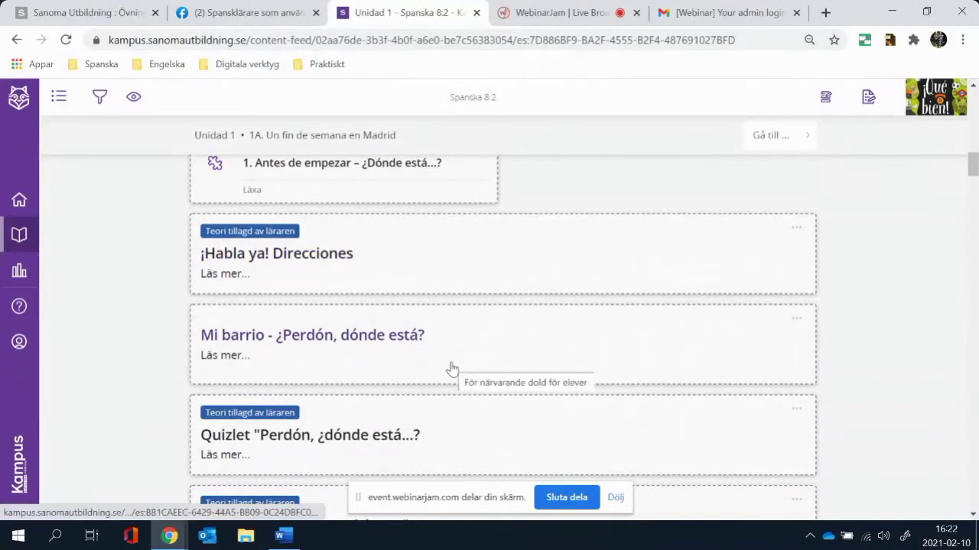
pyautogui.scroll(-3, 452, 369)
pyautogui.scroll(-1, 452, 368)
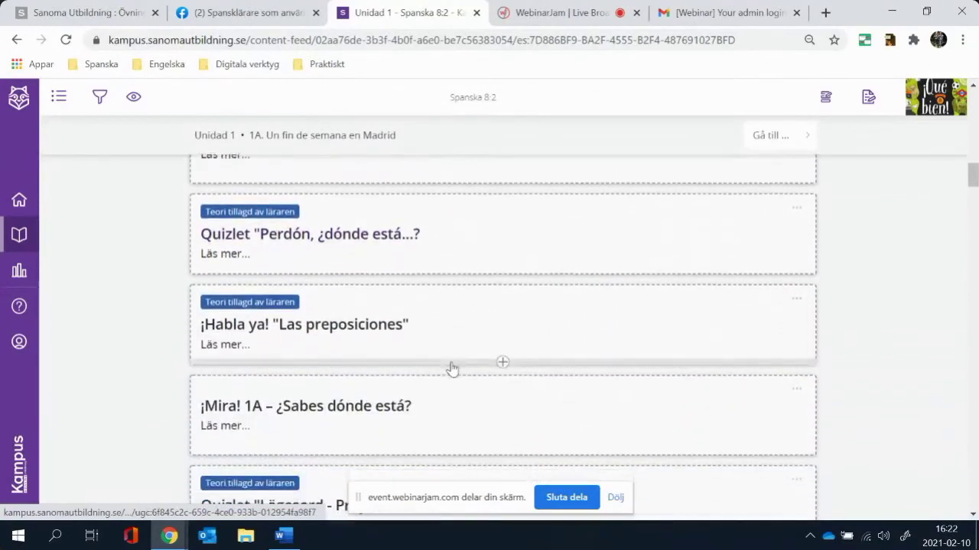
pyautogui.scroll(-2, 410, 371)
pyautogui.scroll(-3, 411, 372)
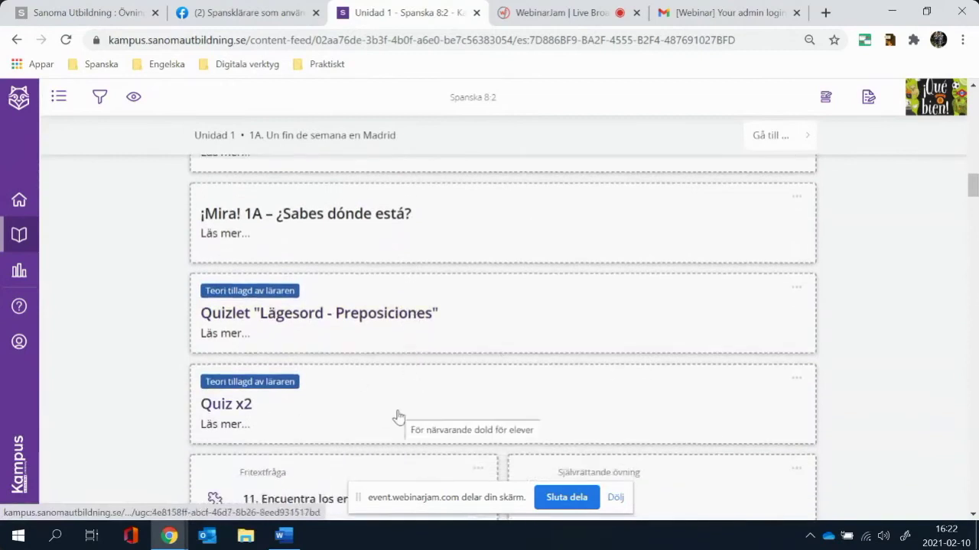
pyautogui.scroll(-5, 399, 417)
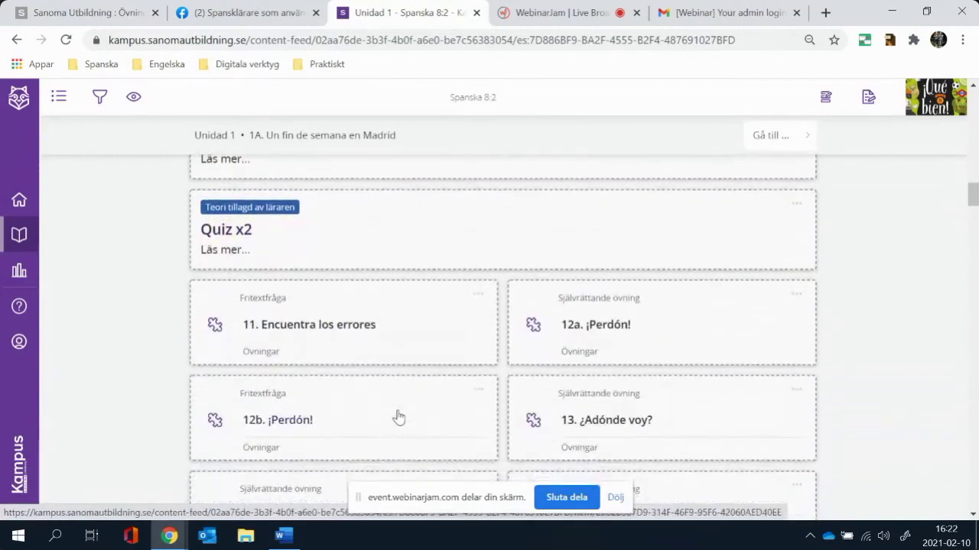
pyautogui.scroll(4, 399, 416)
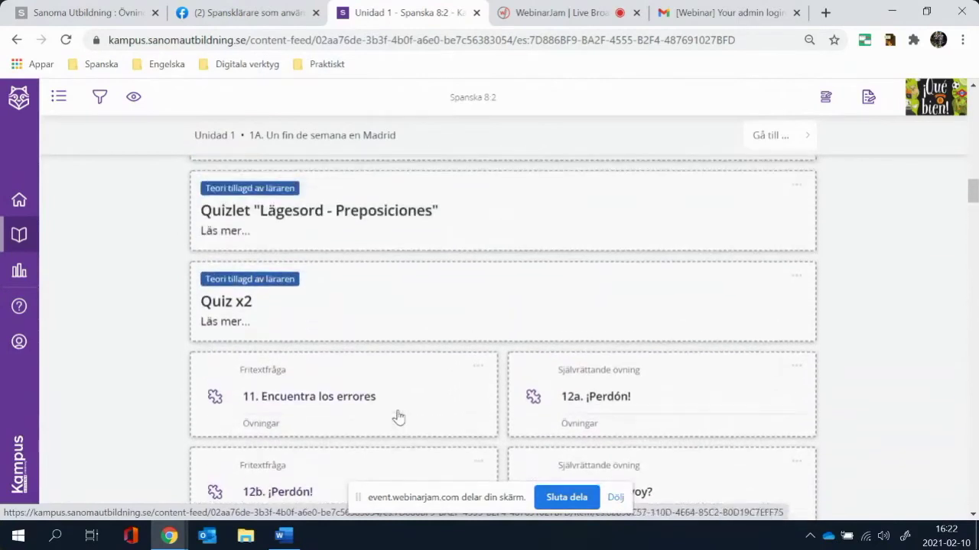
pyautogui.scroll(6, 398, 416)
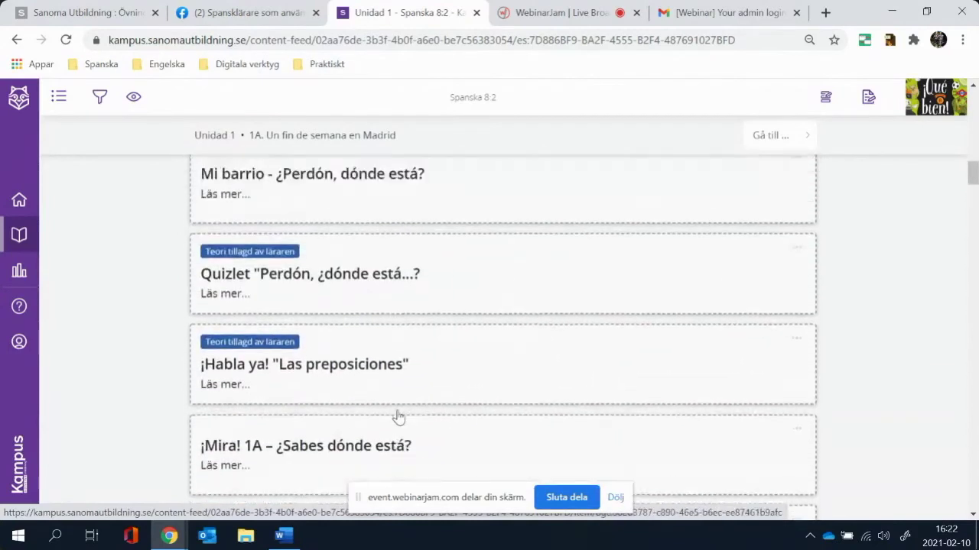
pyautogui.scroll(3, 399, 417)
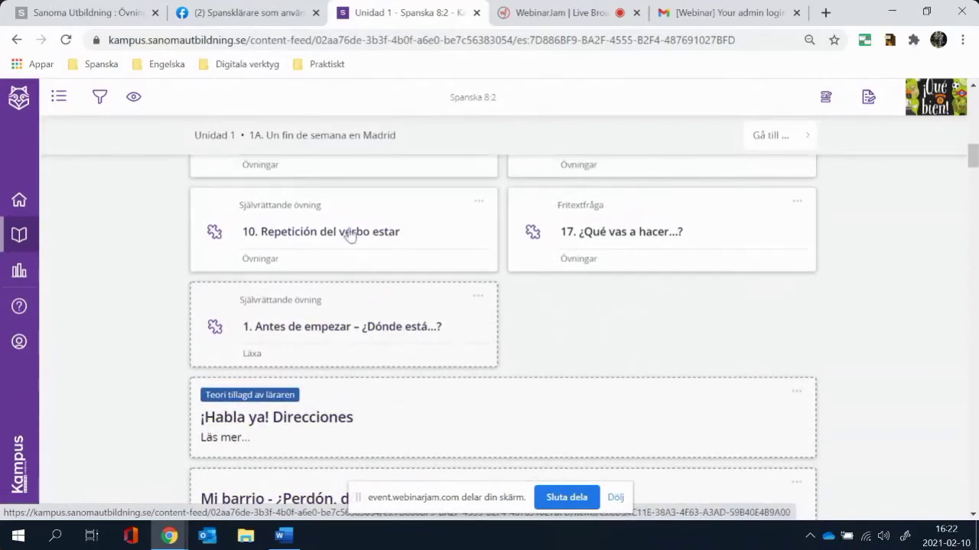
# Step: Hide exercise "10. Repetición del verbo estar" from students, and make it available to them again
pyautogui.moveTo(364, 286)
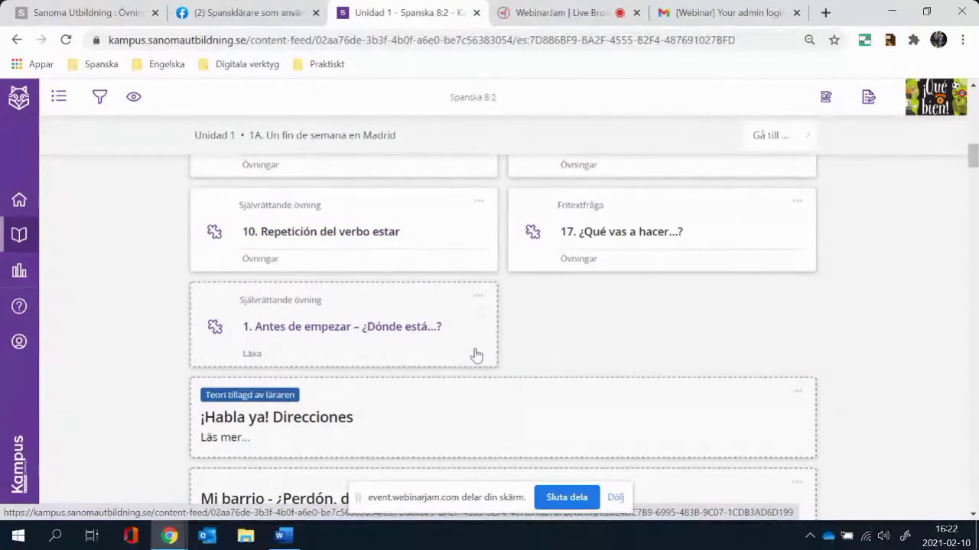
pyautogui.click(481, 204)
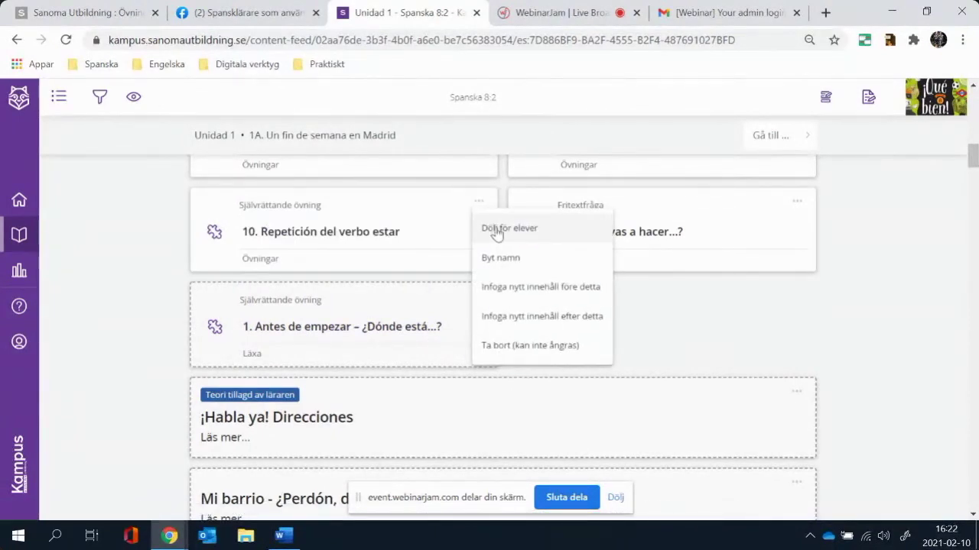
pyautogui.click(496, 232)
pyautogui.click(482, 206)
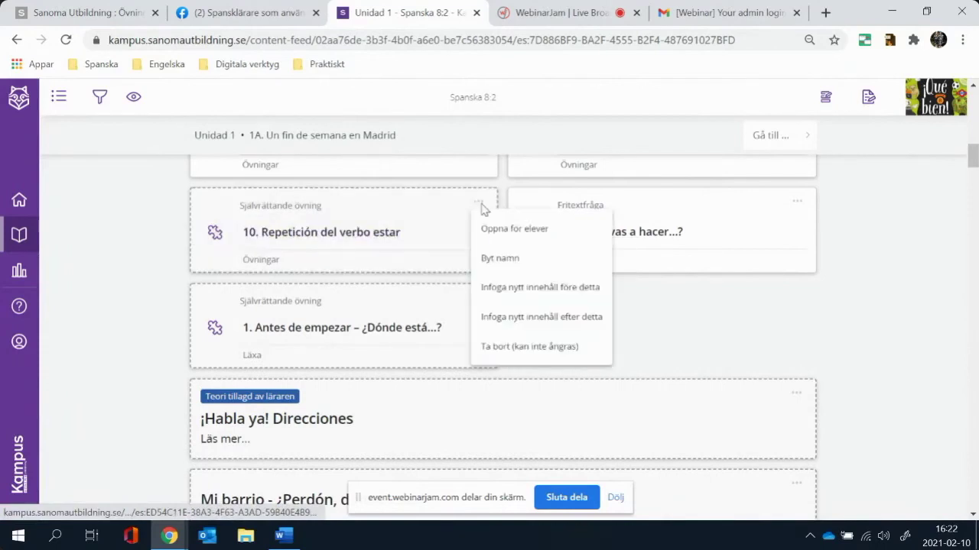
pyautogui.click(493, 230)
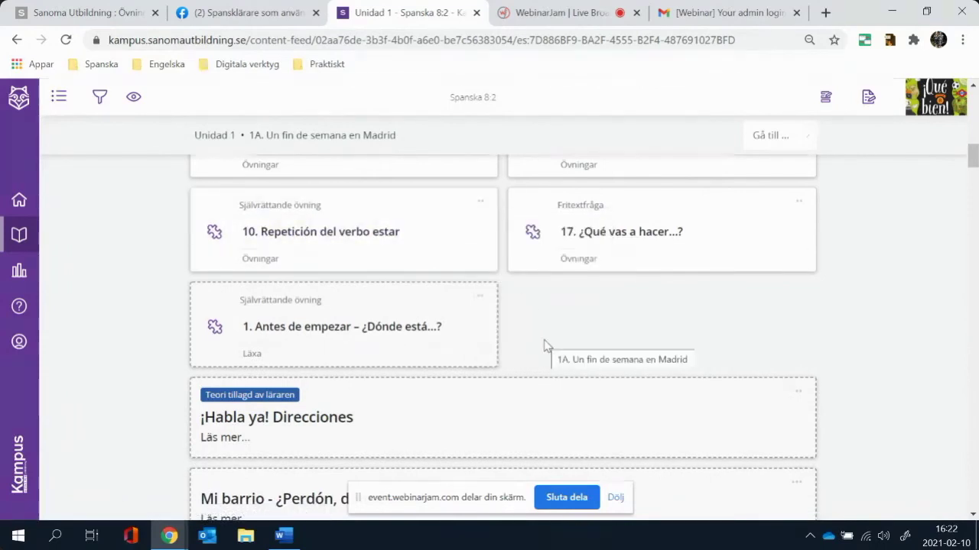
# Step: Preview section 1A in student view and return to the teacher view
pyautogui.click(134, 99)
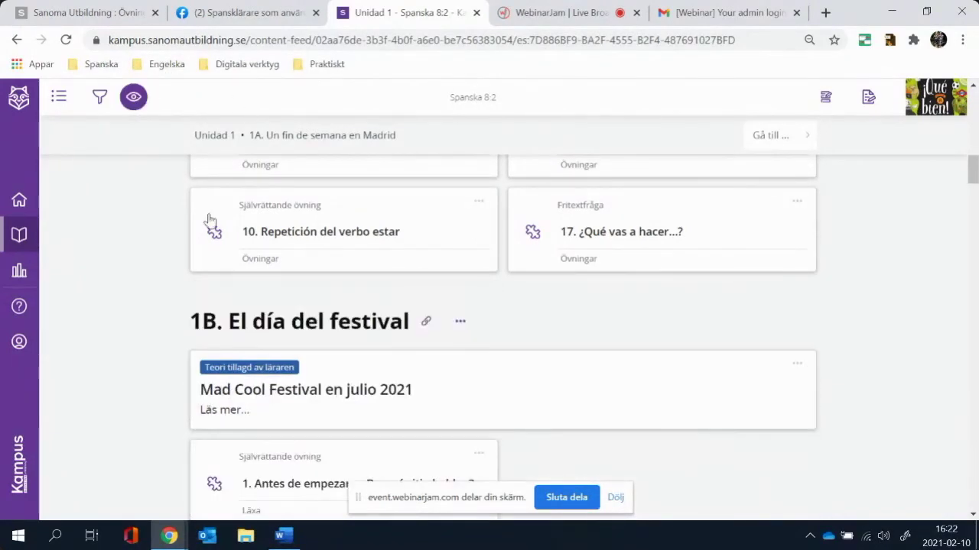
pyautogui.scroll(2, 295, 263)
pyautogui.scroll(1, 294, 263)
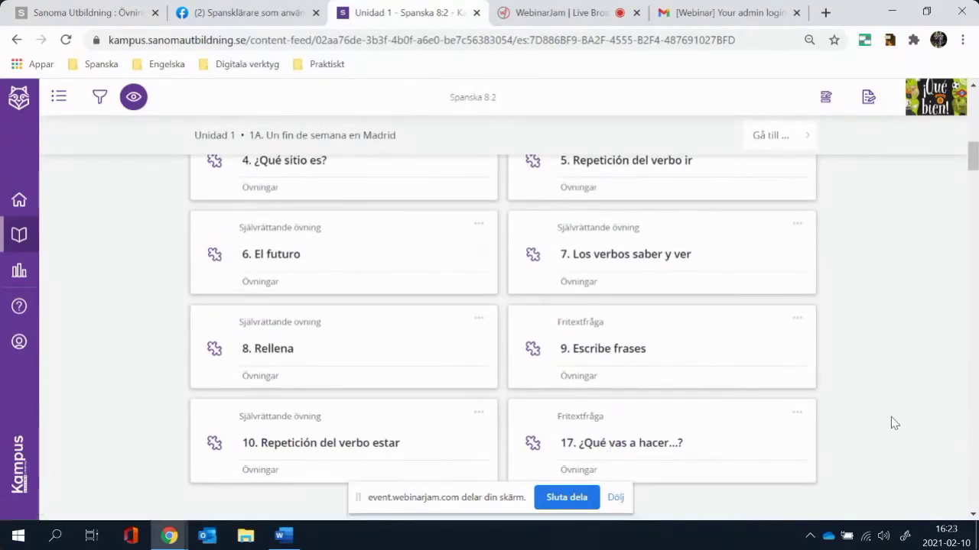
pyautogui.click(133, 97)
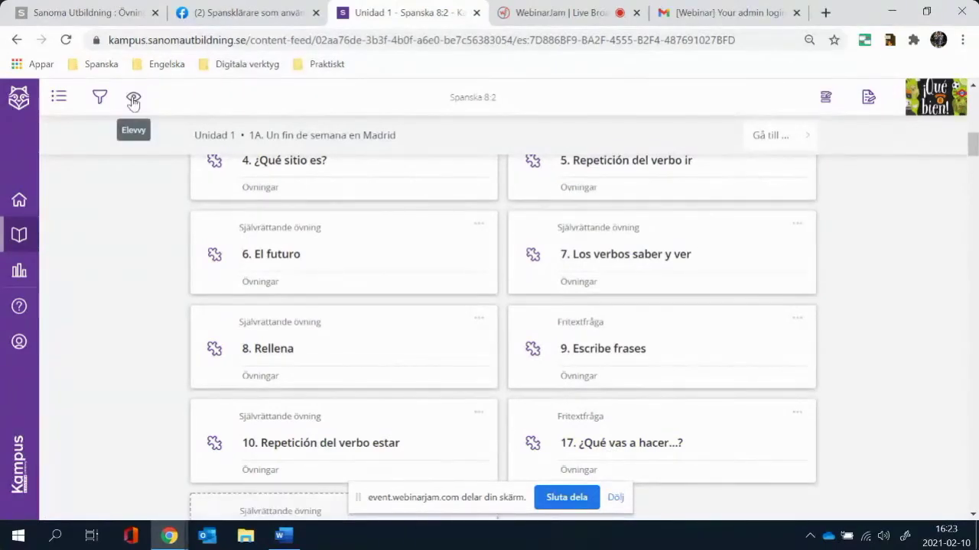
# Step: Look through the remaining section 1A material down to "Övningsmästaren Unidad 1A" and "Kahoot Challenge"
pyautogui.scroll(-2, 452, 383)
pyautogui.scroll(-5, 452, 382)
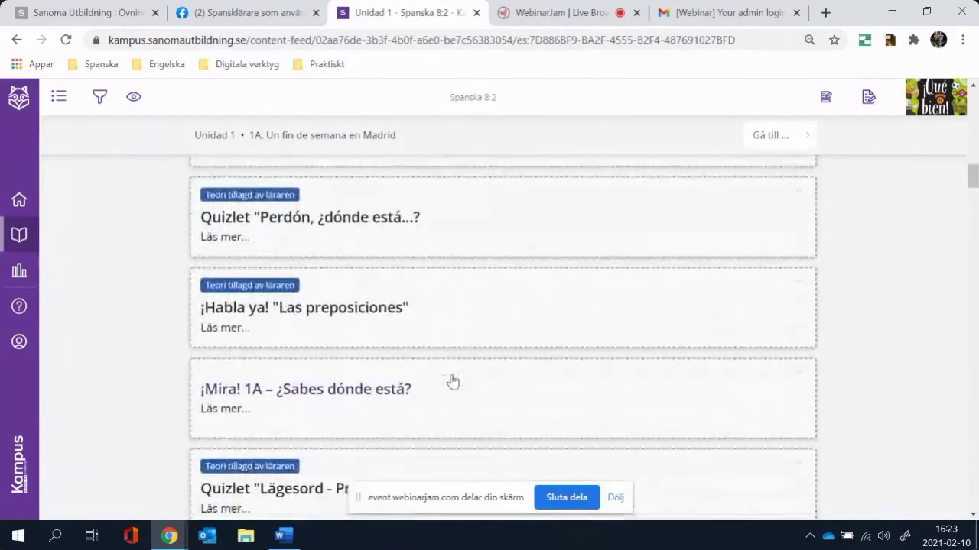
pyautogui.scroll(-5, 452, 381)
pyautogui.scroll(-2, 452, 381)
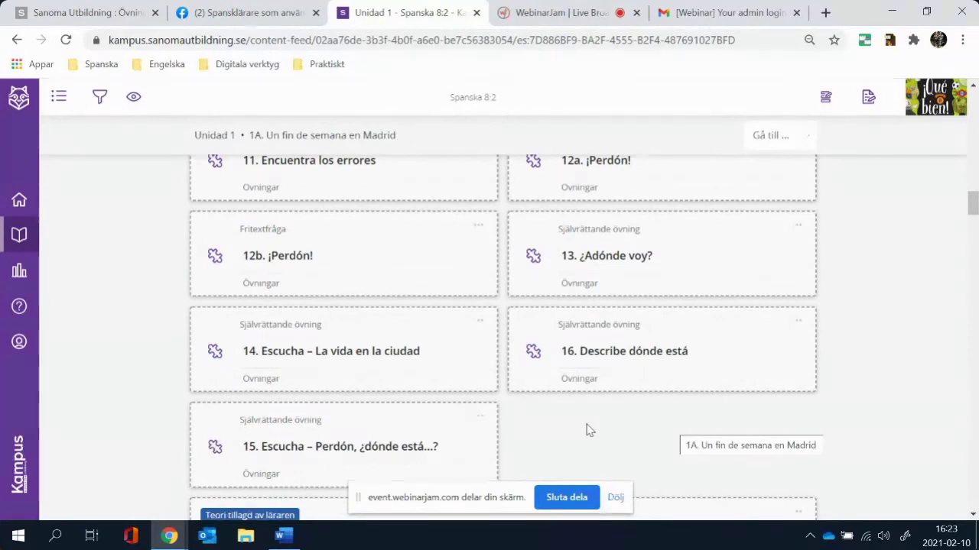
pyautogui.scroll(-3, 589, 430)
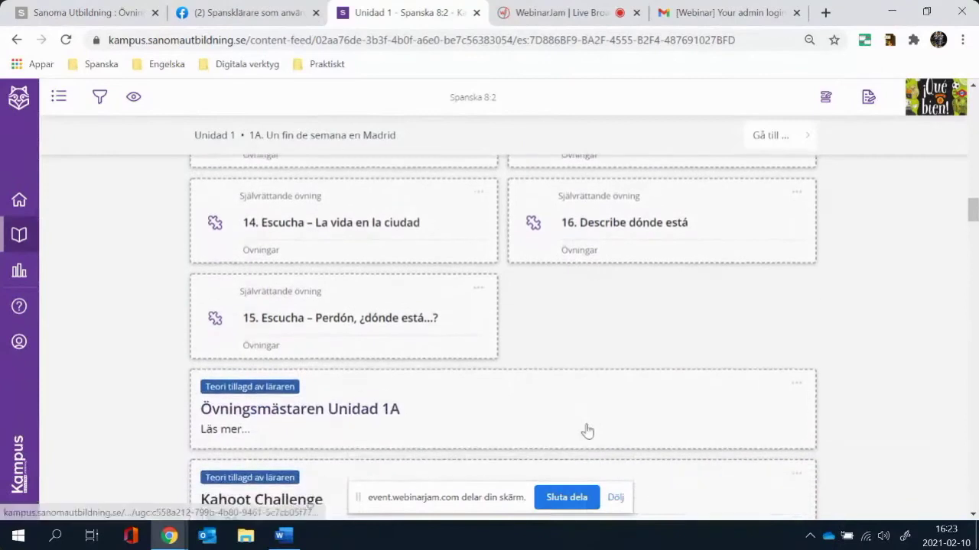
pyautogui.scroll(-3, 588, 431)
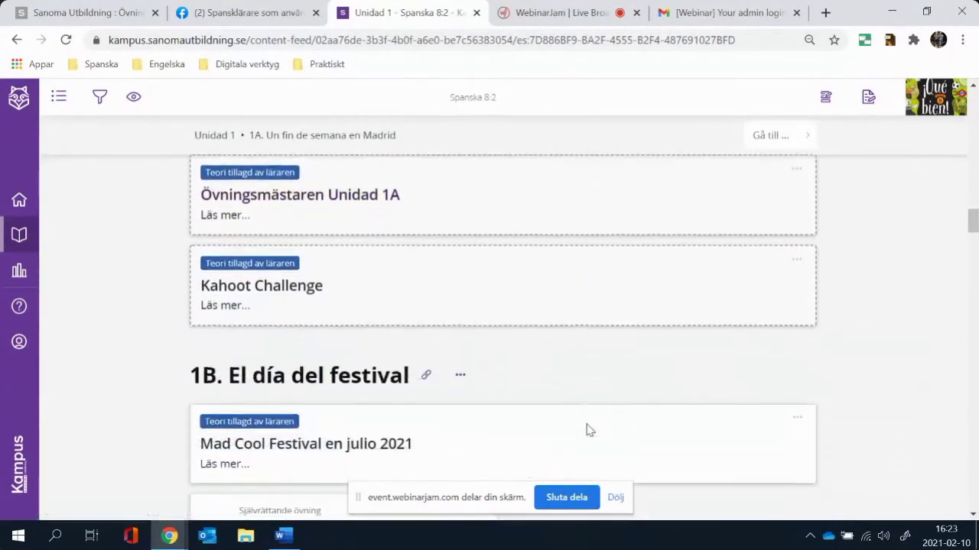
# Step: Review the contents of section 1B. El día del festival and view exercise "10. Los verbos querer, poder y tener que"
pyautogui.scroll(-1, 587, 431)
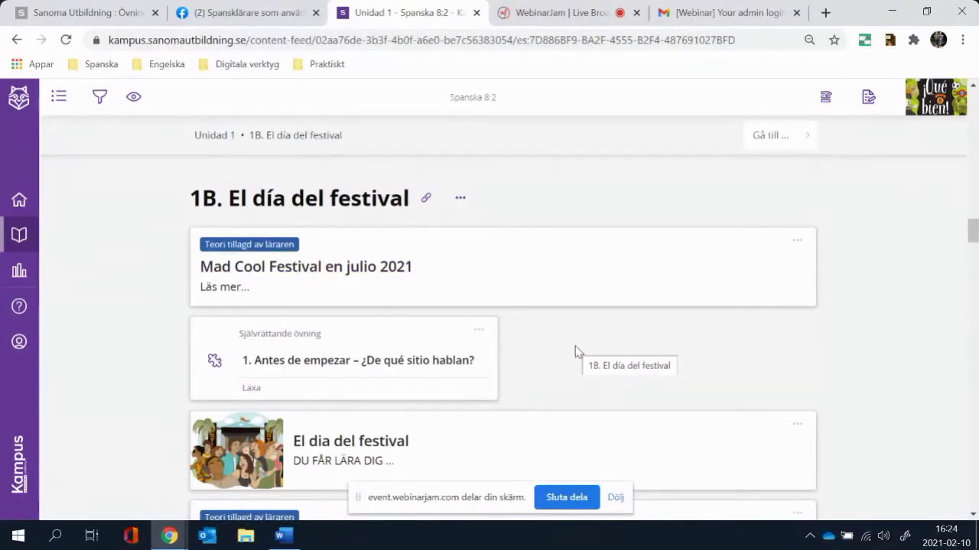
pyautogui.scroll(-1, 575, 346)
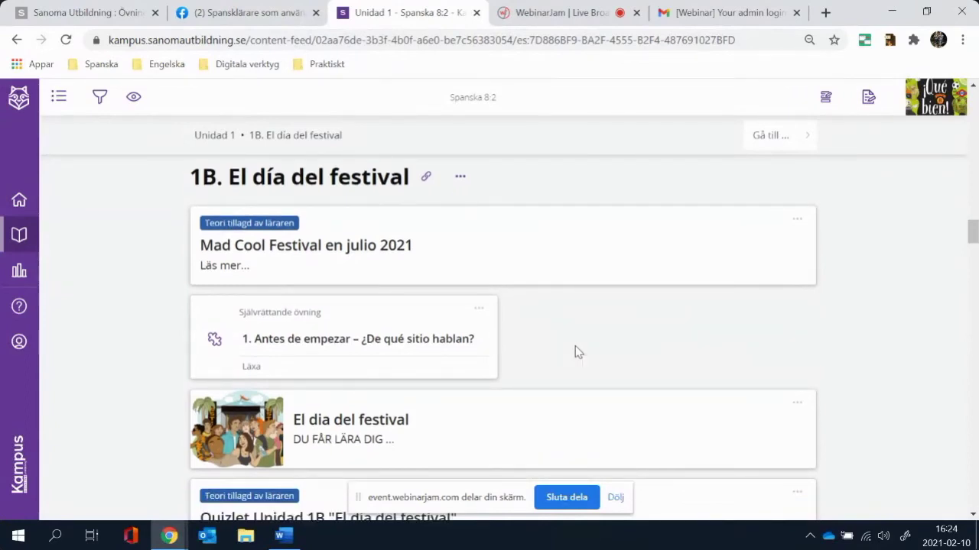
pyautogui.scroll(-3, 575, 350)
pyautogui.scroll(-4, 575, 350)
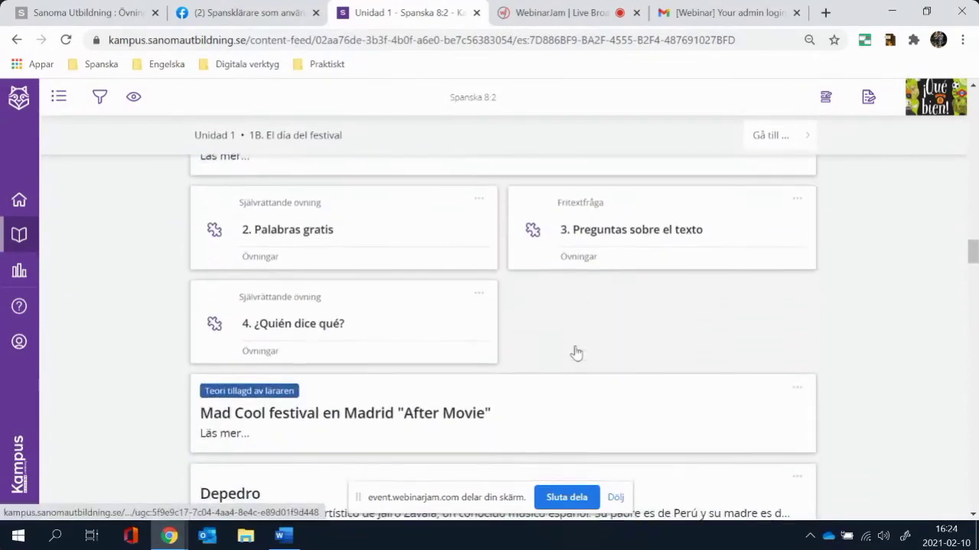
pyautogui.scroll(-2, 576, 353)
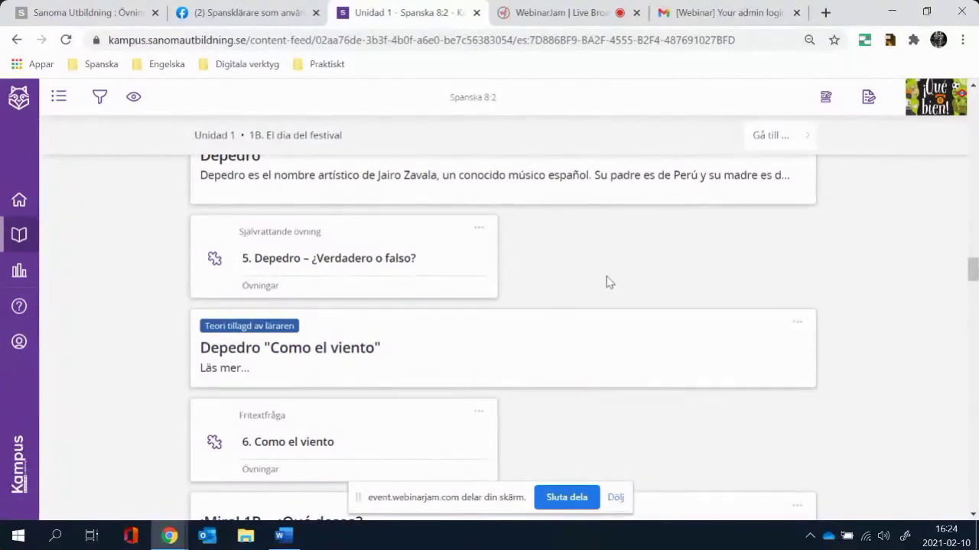
pyautogui.scroll(-7, 606, 282)
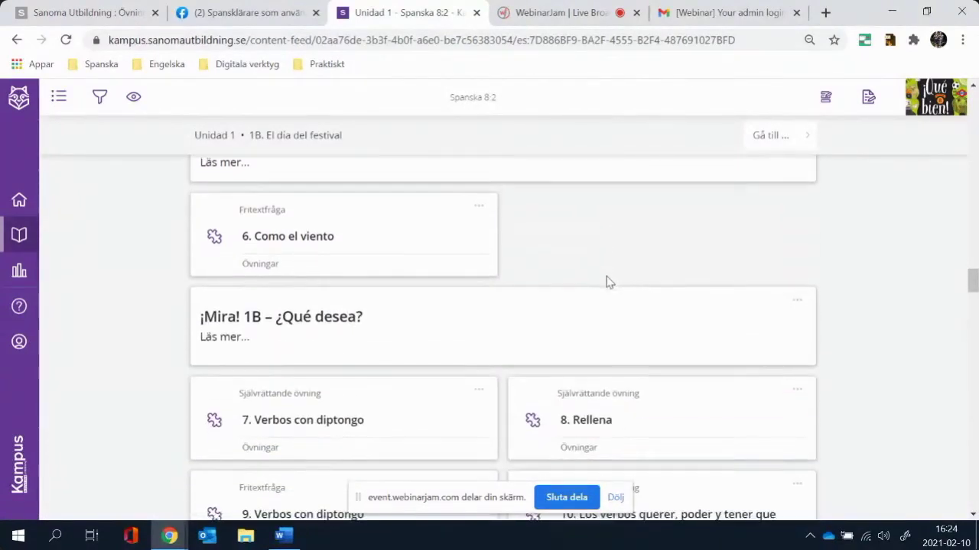
pyautogui.click(606, 282)
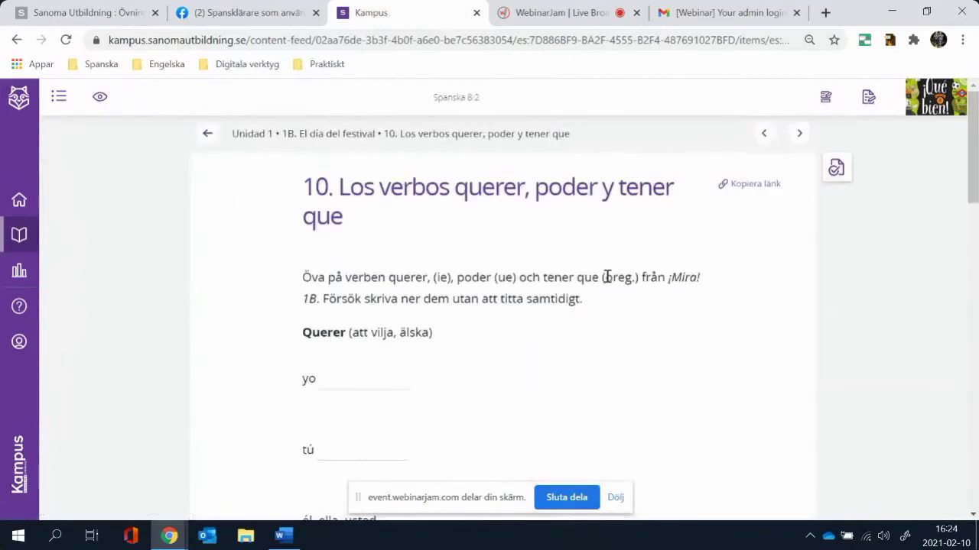
pyautogui.click(206, 138)
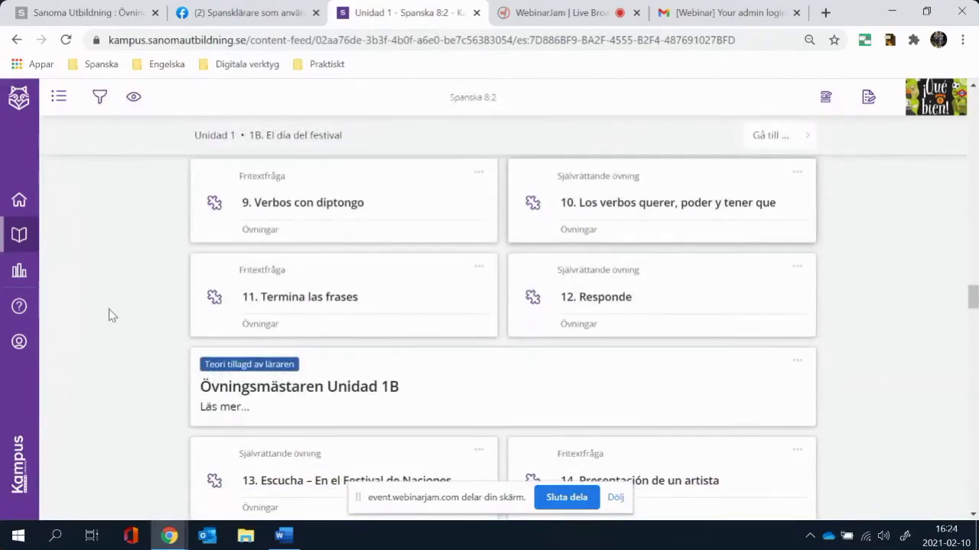
# Step: Open the students' results overview for ¡Qué bien! 8
pyautogui.click(19, 273)
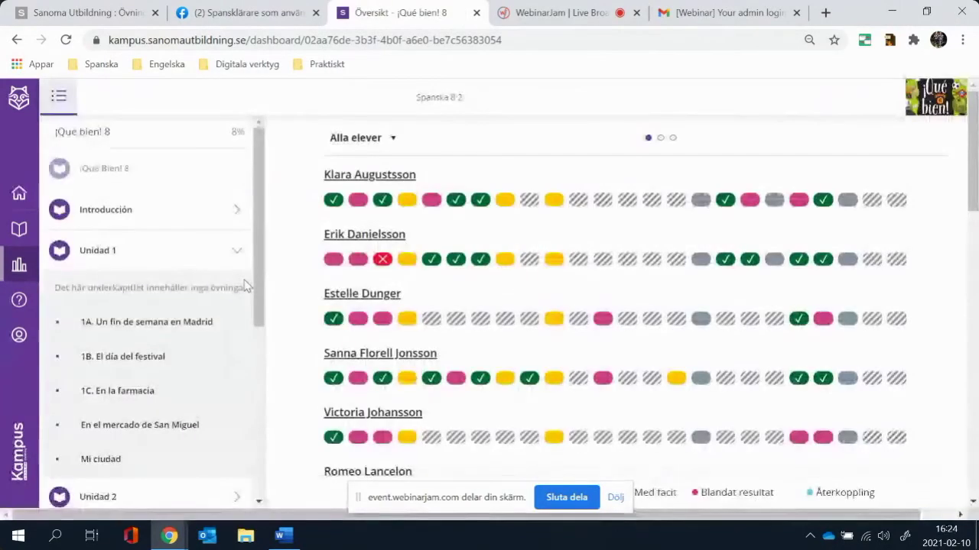
# Step: Show all students' results for section 1A. Un fin de semana en Madrid and examine the individual exercise markers
pyautogui.rightClick(153, 325)
pyautogui.press('Escape')
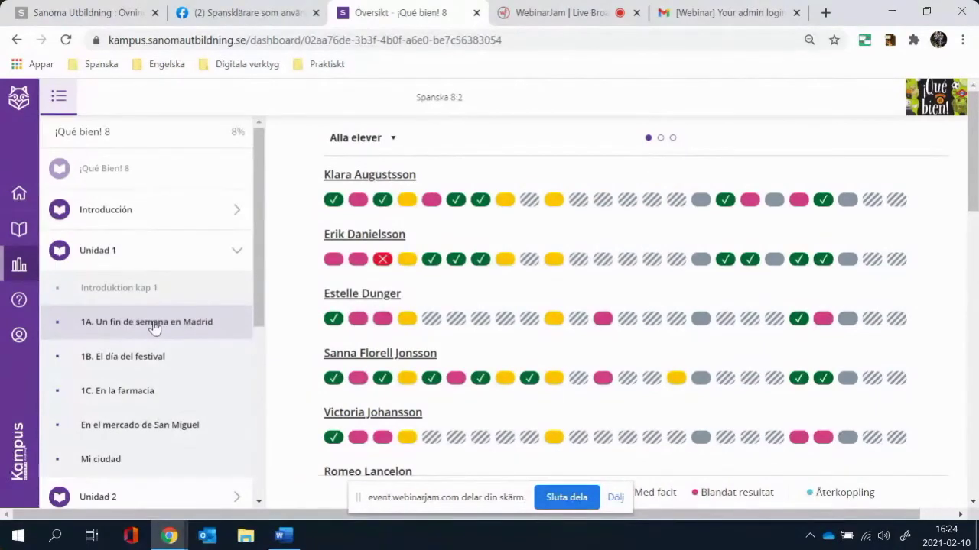
pyautogui.click(153, 325)
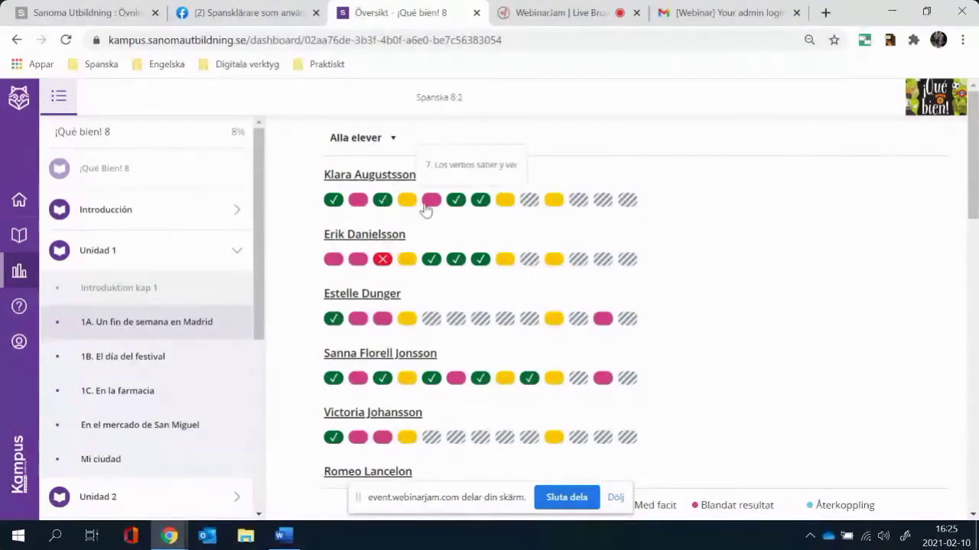
pyautogui.moveTo(381, 266)
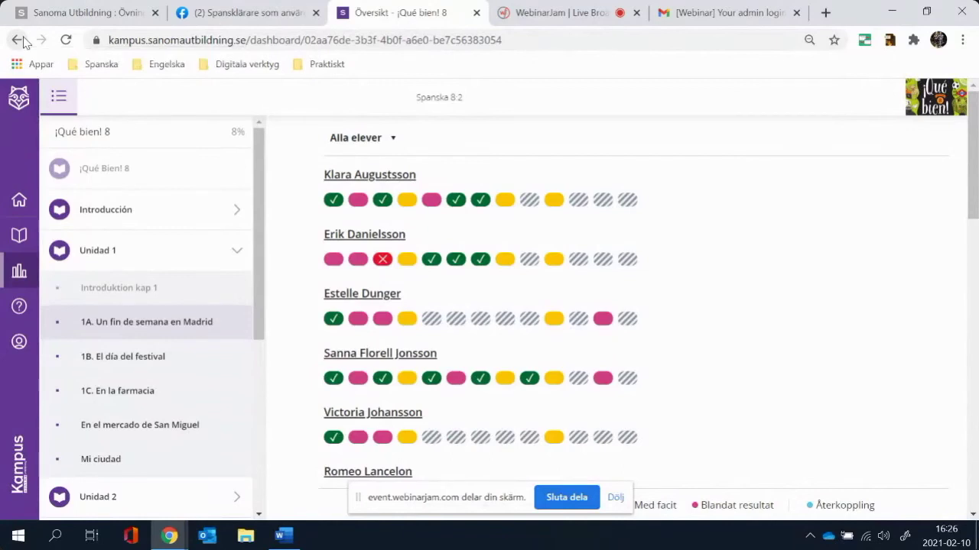
# Step: Return to the Spanska 8:2 course content and look through the exercises in section 1A. Un fin de semana en Madrid
pyautogui.click(22, 40)
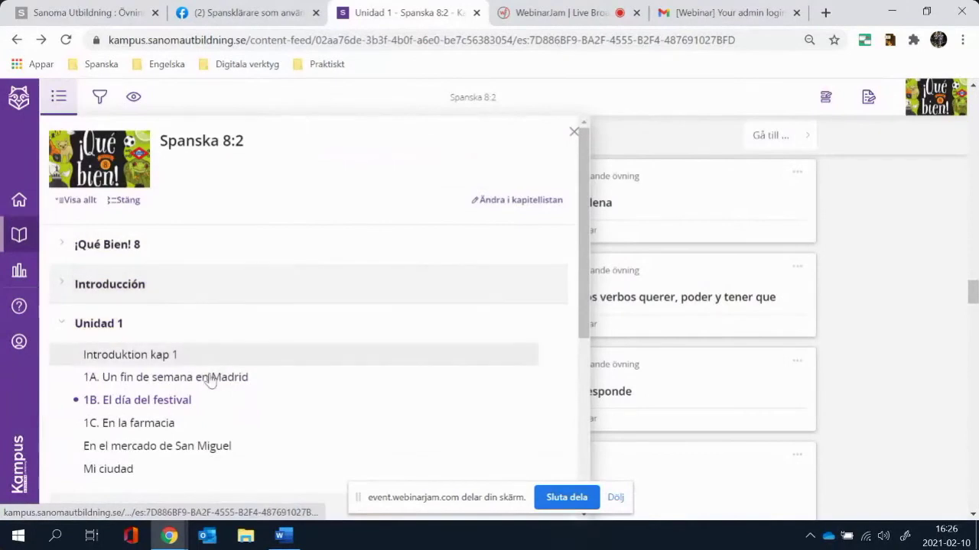
pyautogui.click(211, 379)
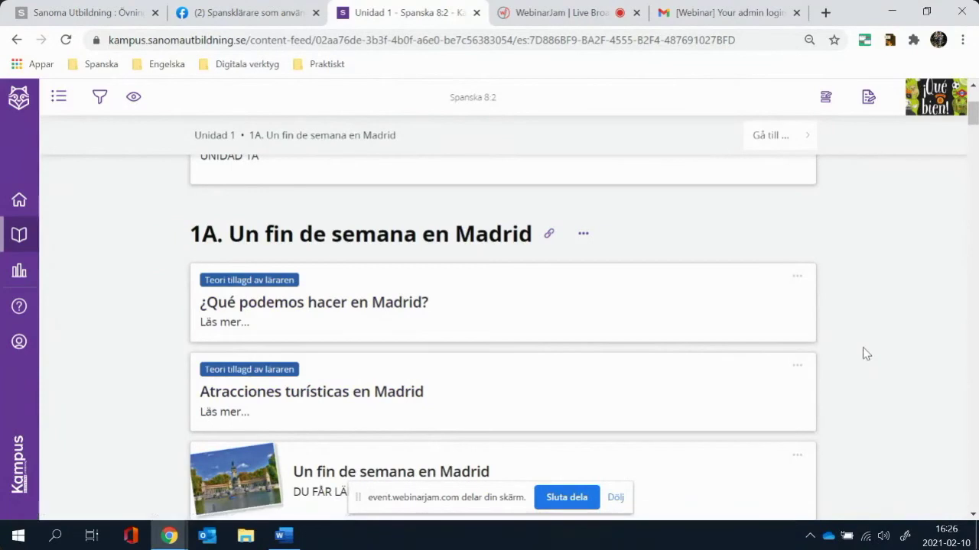
pyautogui.scroll(-3, 863, 348)
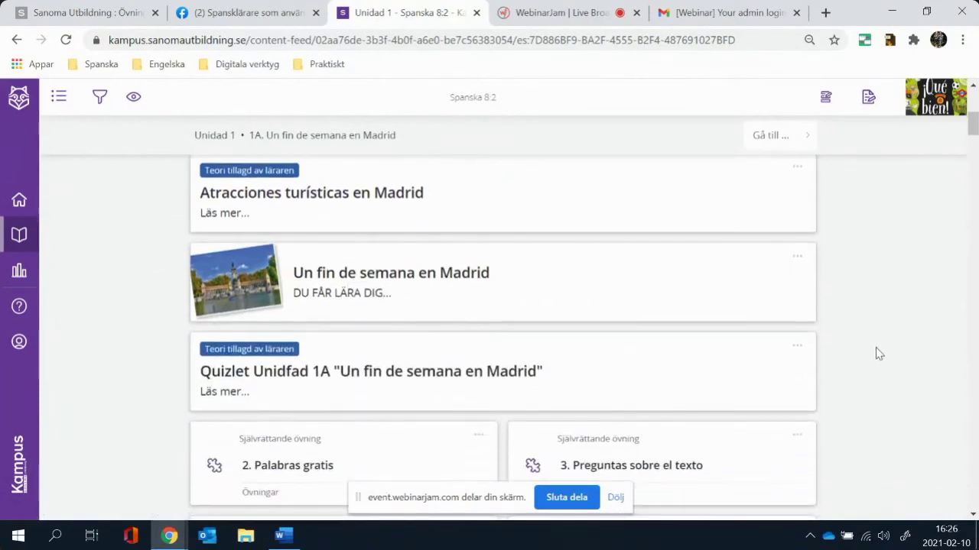
pyautogui.scroll(-4, 878, 349)
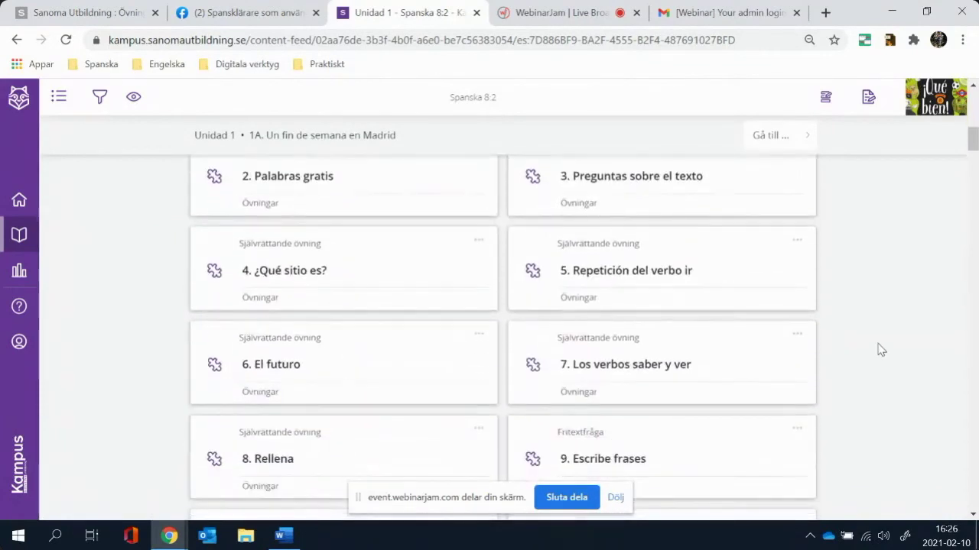
pyautogui.scroll(-4, 880, 349)
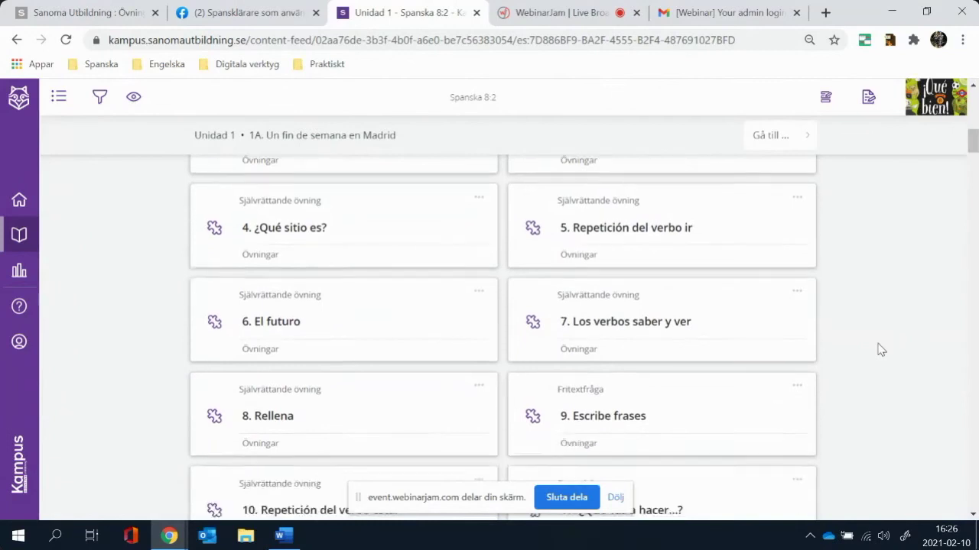
pyautogui.scroll(-1, 879, 349)
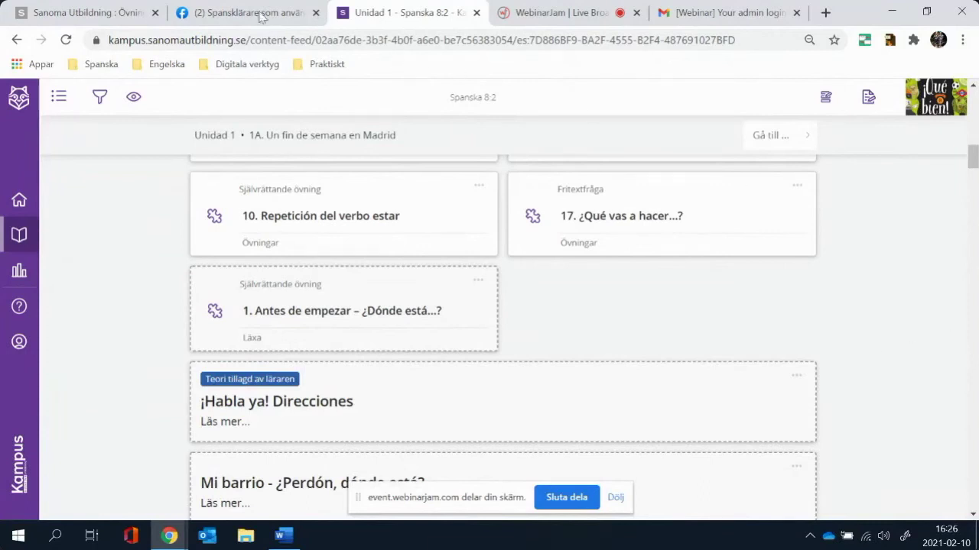
# Step: Switch to the Övningsmästaren site and open the Qué bien 8 book among the Spanish titles
pyautogui.click(83, 14)
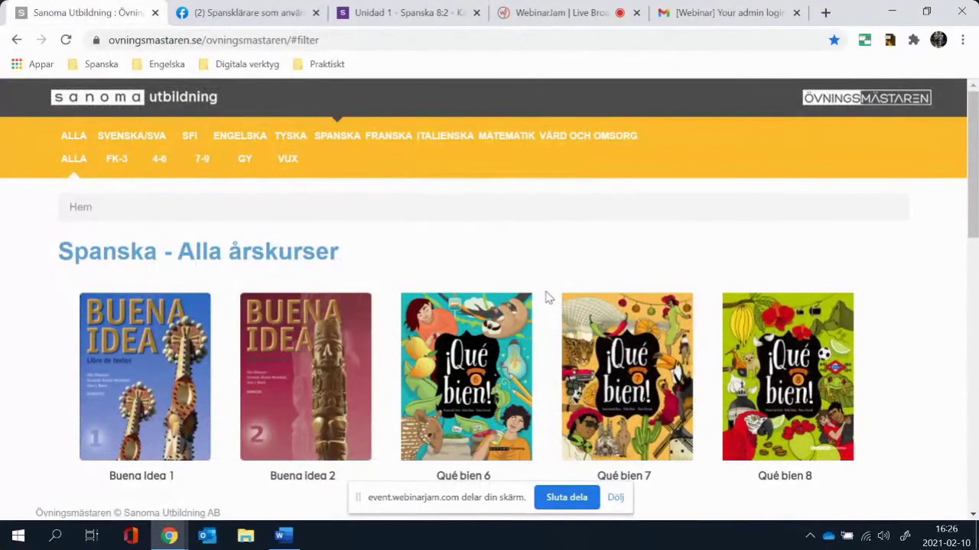
pyautogui.scroll(-1, 875, 306)
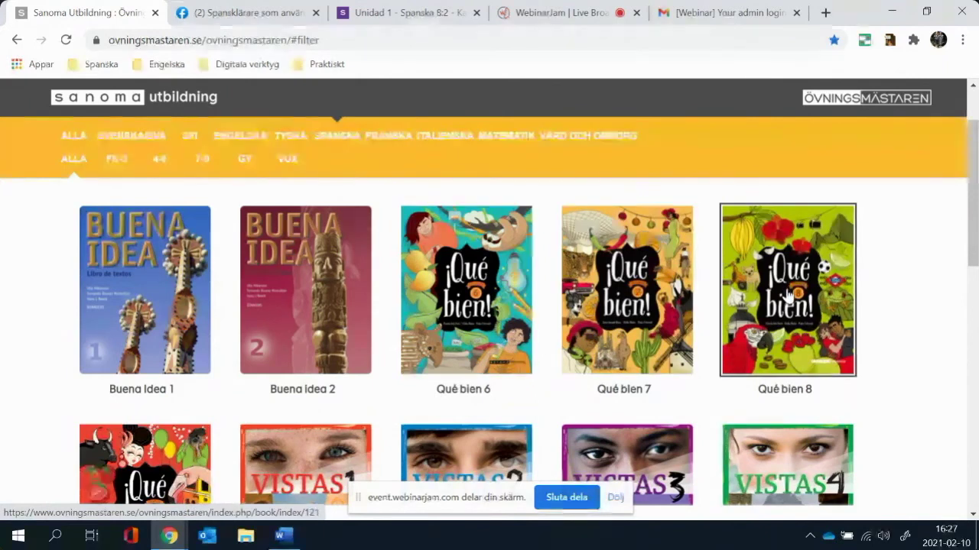
pyautogui.click(788, 297)
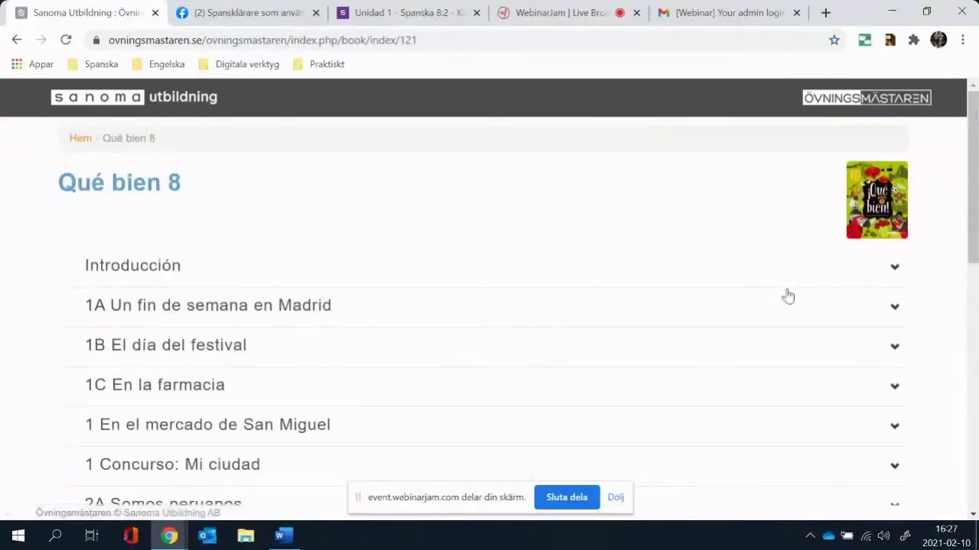
# Step: Expand the Ejercicios list under 1A Un fin de semana en Madrid and review its exercises
pyautogui.click(204, 304)
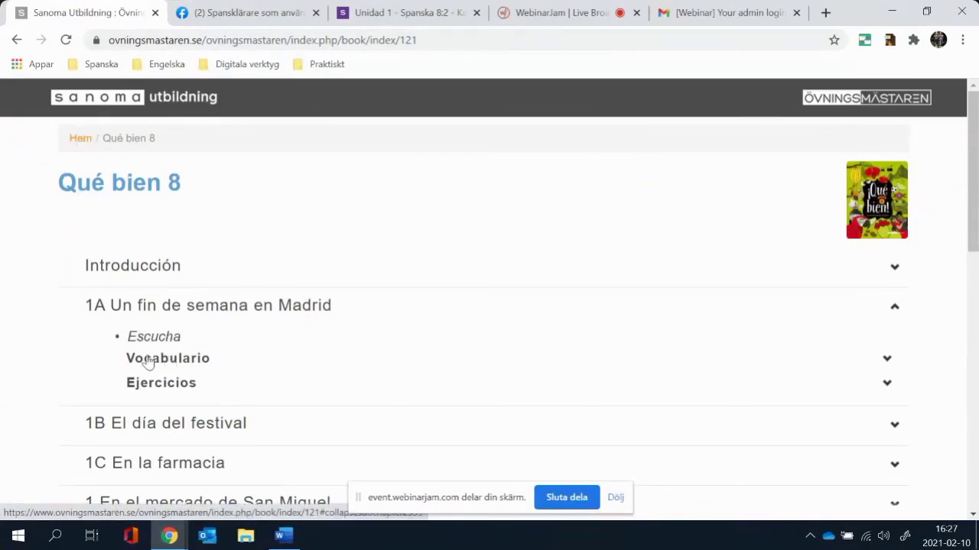
pyautogui.click(179, 383)
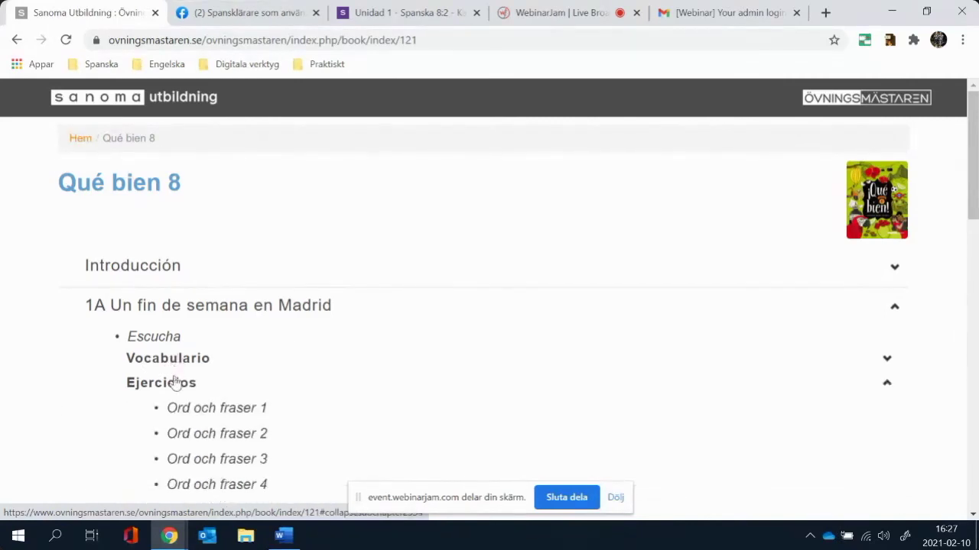
pyautogui.scroll(-5, 441, 388)
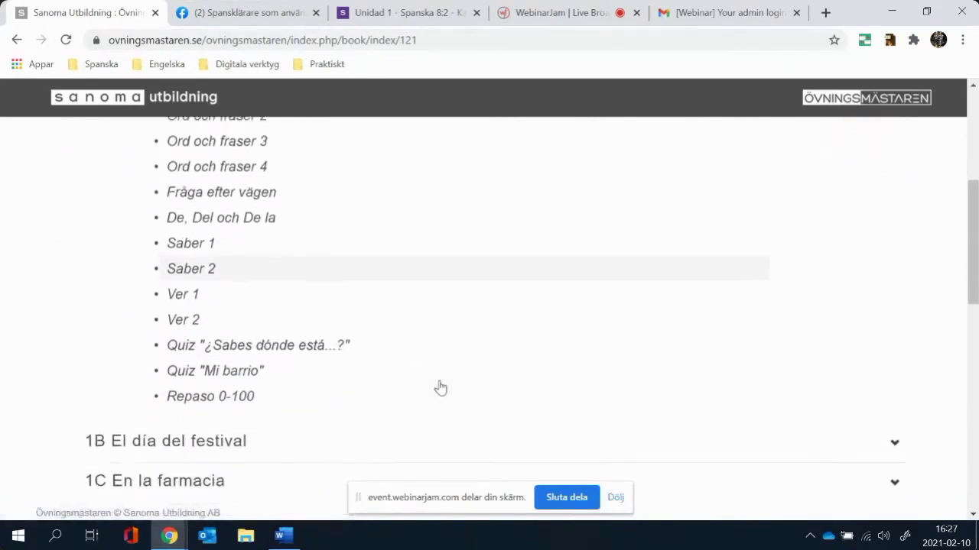
pyautogui.scroll(1, 441, 388)
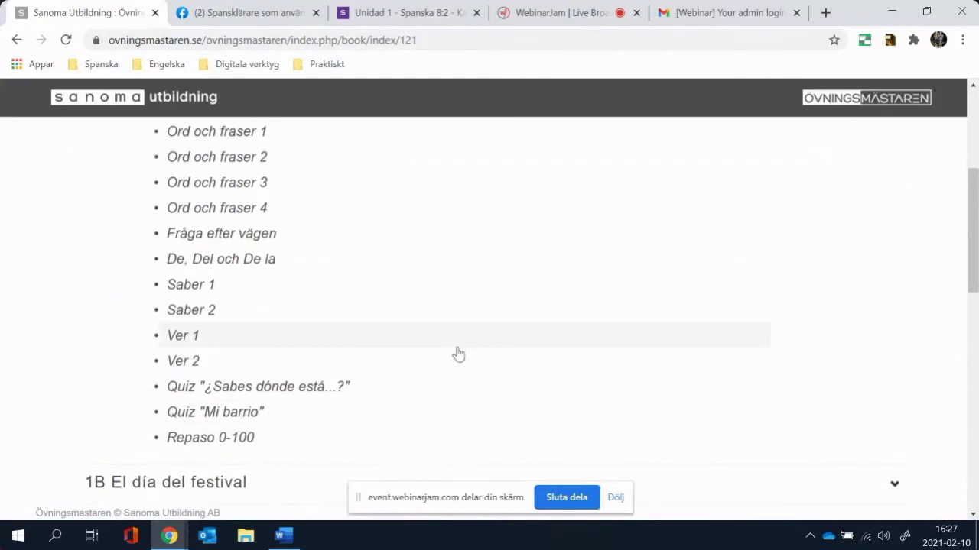
pyautogui.scroll(1, 458, 353)
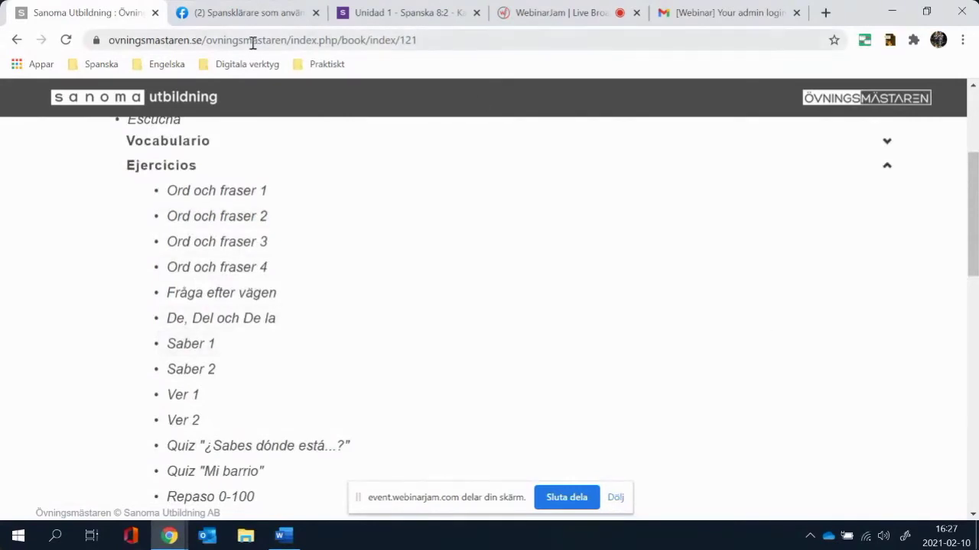
# Step: View the Facebook group "Spansklärare som använder ¡Qué bien!", and return to the beginning of section 1A in Kampus
pyautogui.click(228, 9)
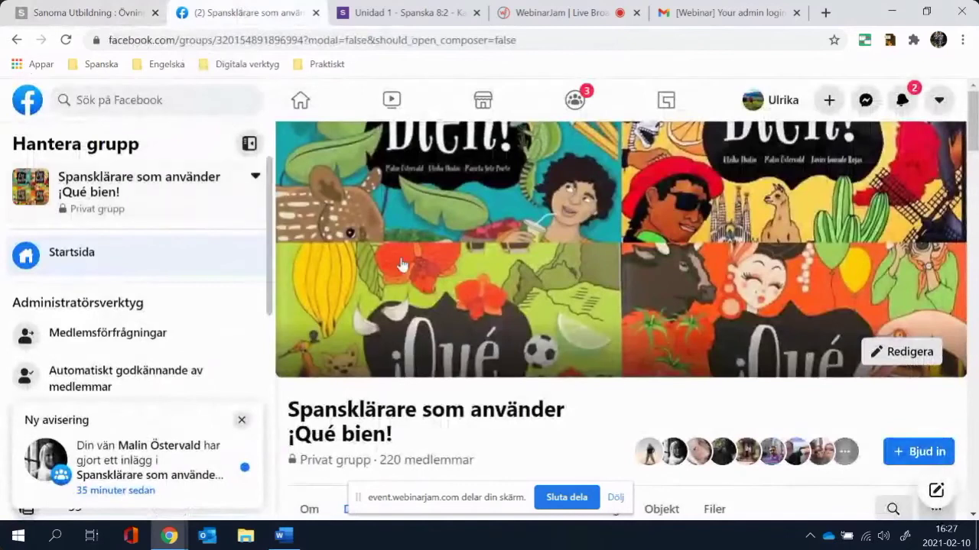
pyautogui.click(418, 15)
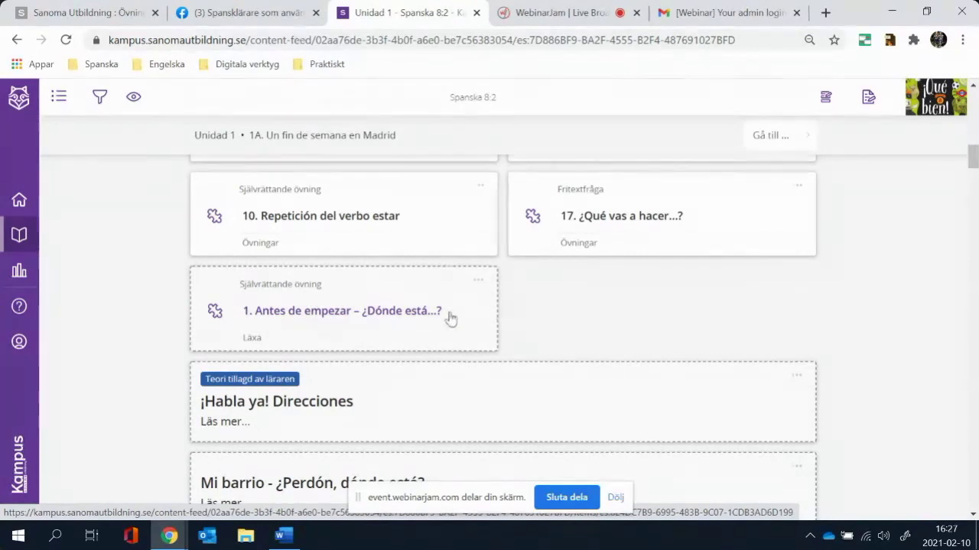
pyautogui.scroll(6, 450, 318)
pyautogui.scroll(3, 451, 319)
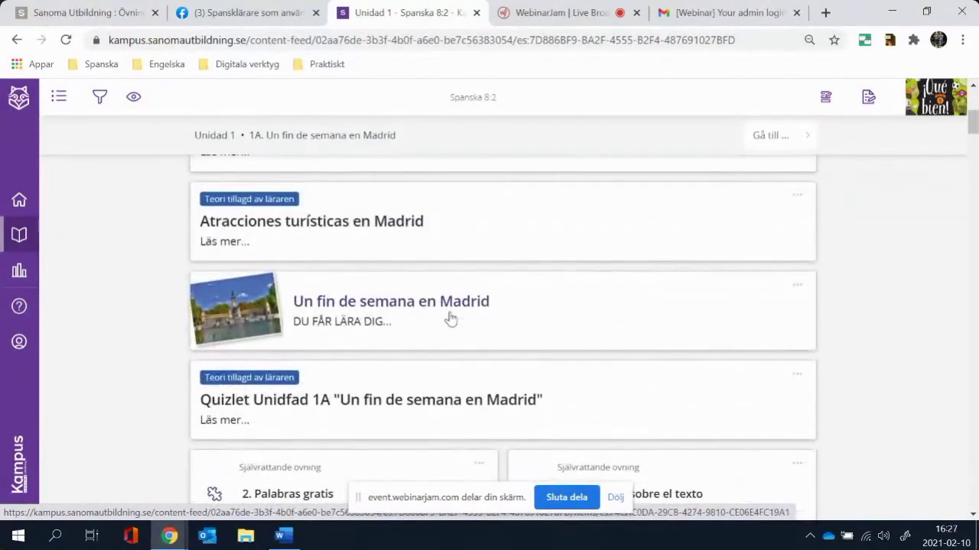